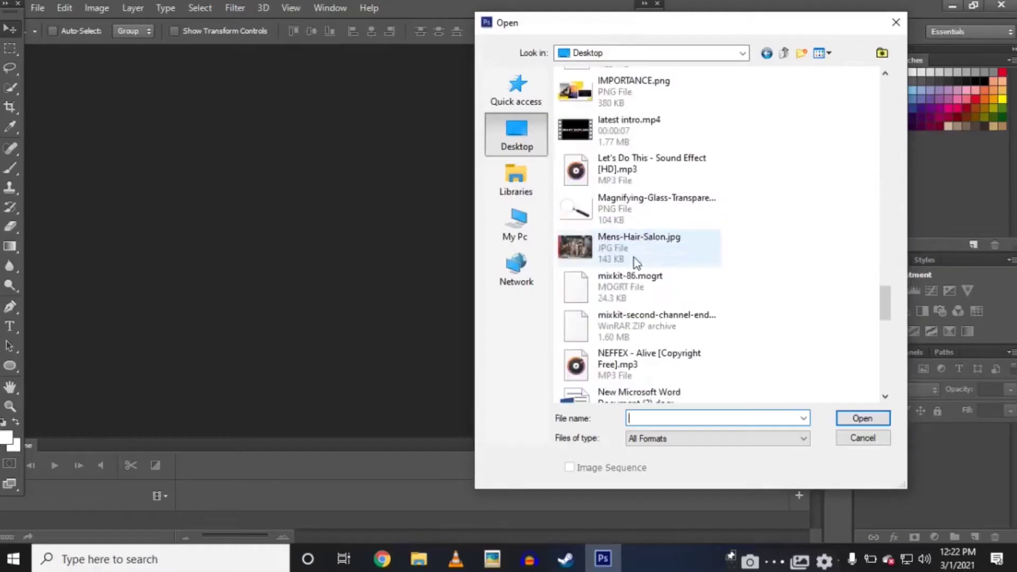
Open fil-mazzarino-VyOtjKmSnKQ-unsplash.jpg from the Desktop
scroll(666, 329, down, 5)
scroll(659, 325, up, 10)
click(631, 142)
scroll(630, 143, up, 5)
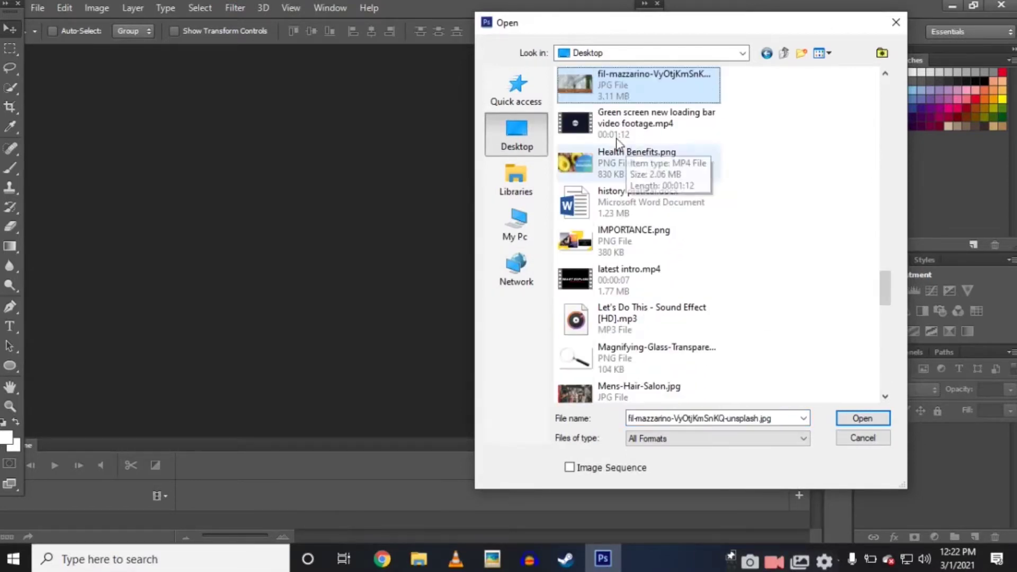
click(628, 88)
double_click(627, 86)
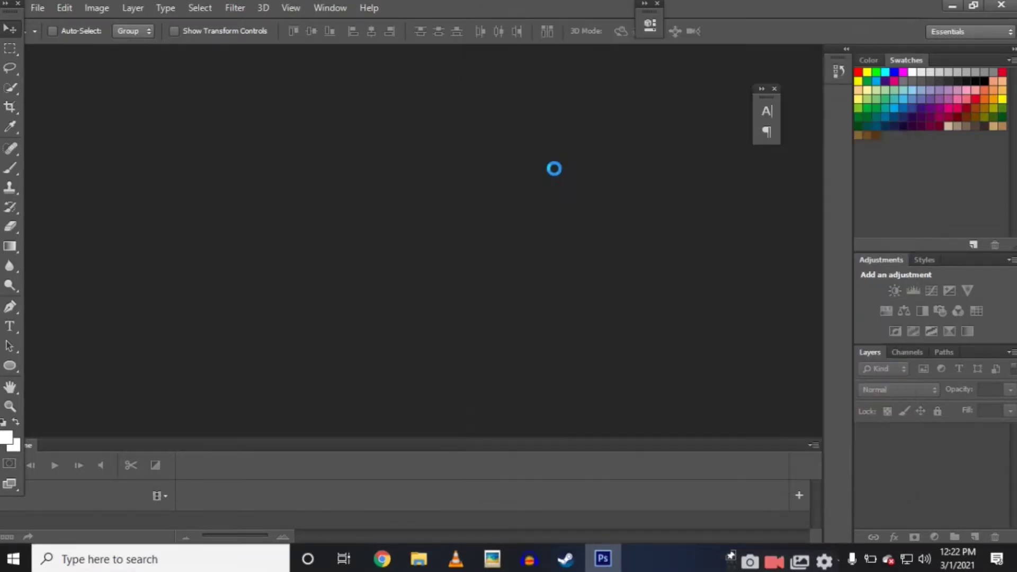
Draw a closed freehand Lasso selection around the jogging woman's whole body
scroll(591, 295, down, 3)
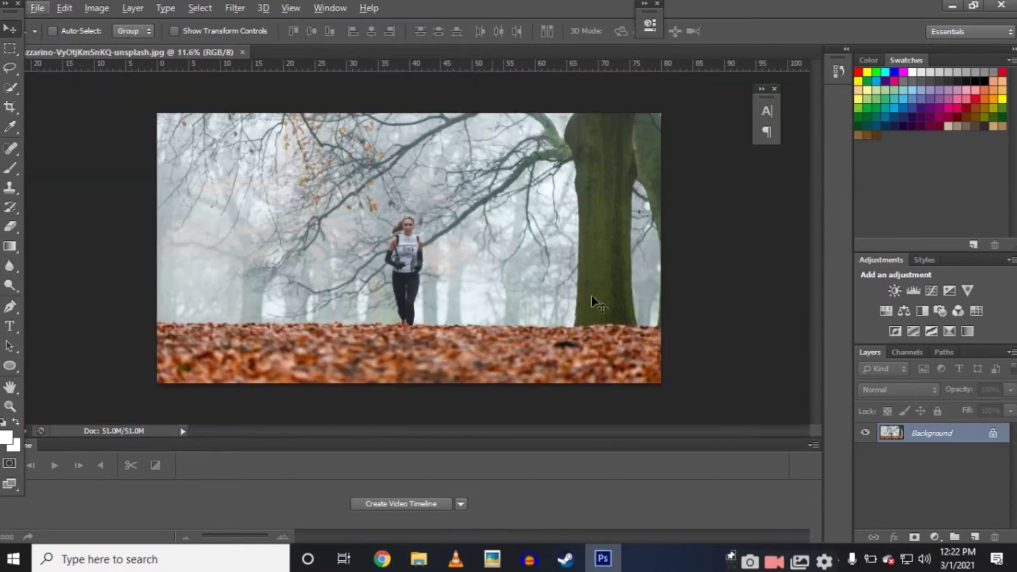
scroll(417, 243, up, 4)
click(9, 68)
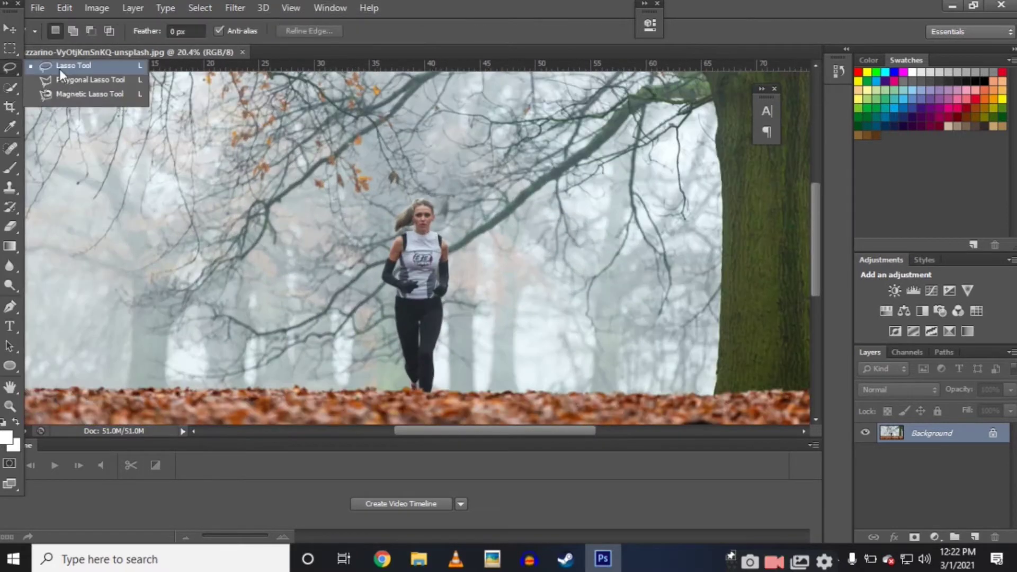
click(60, 69)
scroll(384, 147, up, 1)
scroll(384, 147, up, 1)
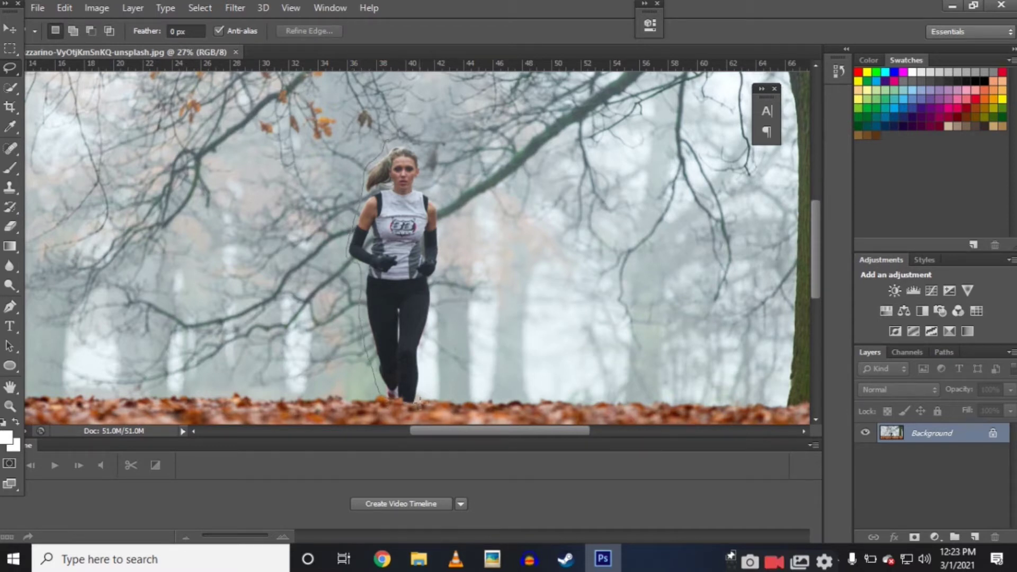
drag(423, 335, 388, 151)
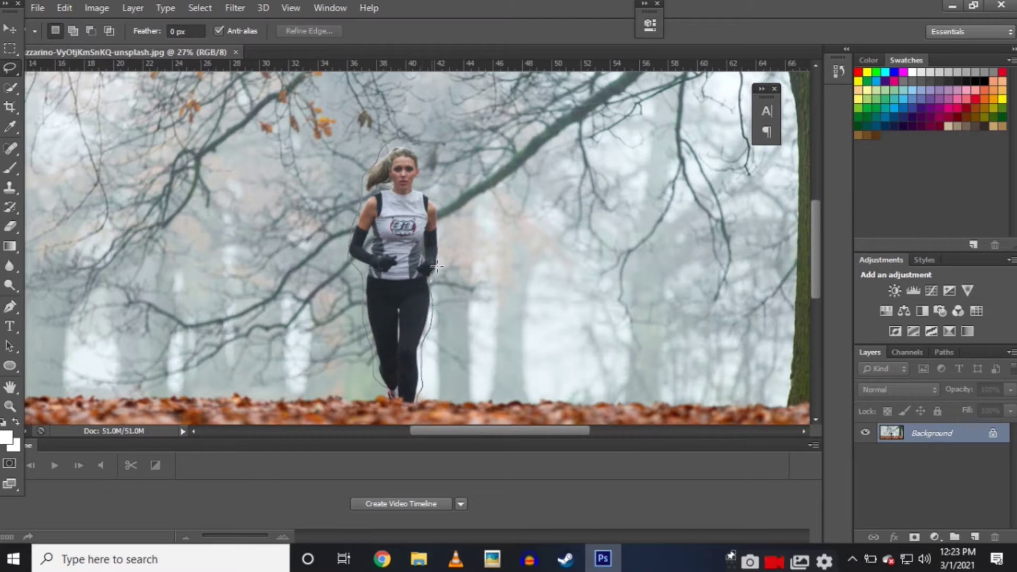
drag(424, 168, 421, 165)
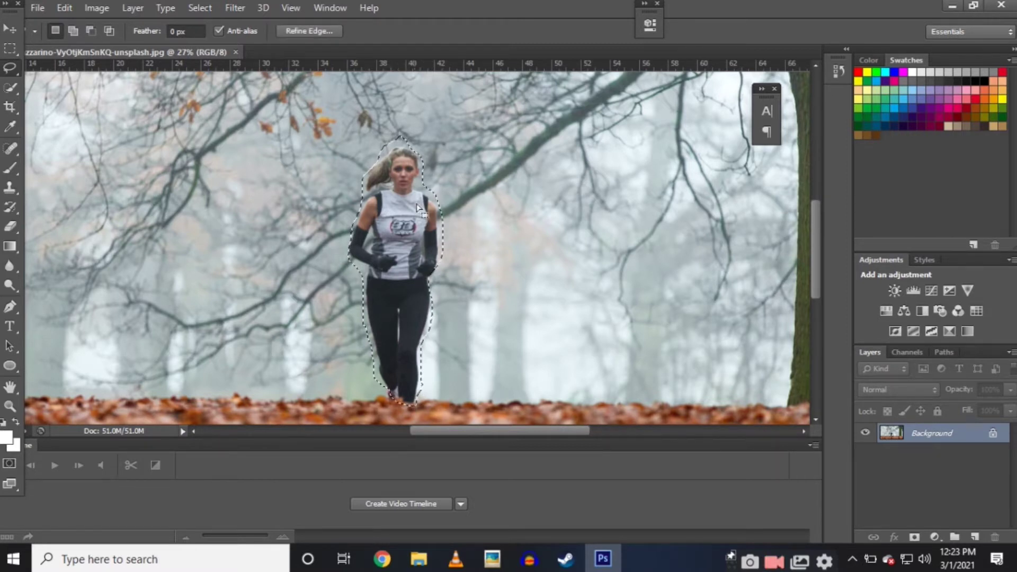
scroll(434, 265, up, 3)
Extend the selection beside the runner's right glove and right hip
mouse_move(456, 302)
mouse_down()
mouse_move(430, 308)
mouse_move(445, 306)
mouse_move(421, 345)
mouse_move(467, 268)
mouse_up()
scroll(432, 307, down, 1)
scroll(432, 308, down, 2)
drag(434, 309, 442, 265)
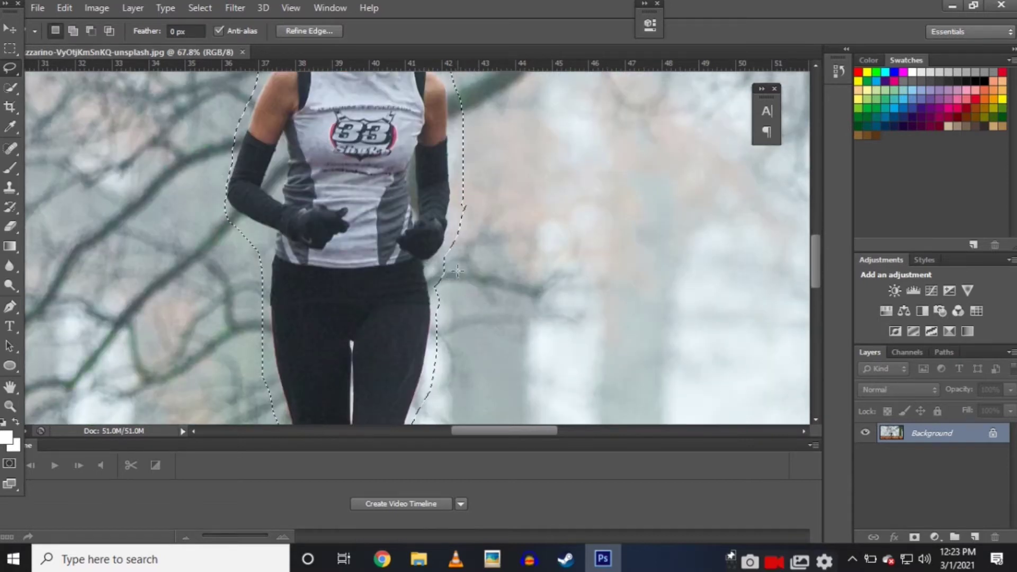
Trim excess selection at her left elbow, left side, above her head and right side
mouse_move(227, 213)
mouse_down()
mouse_move(263, 237)
mouse_move(281, 283)
mouse_up()
scroll(229, 219, down, 4)
drag(259, 331, 246, 222)
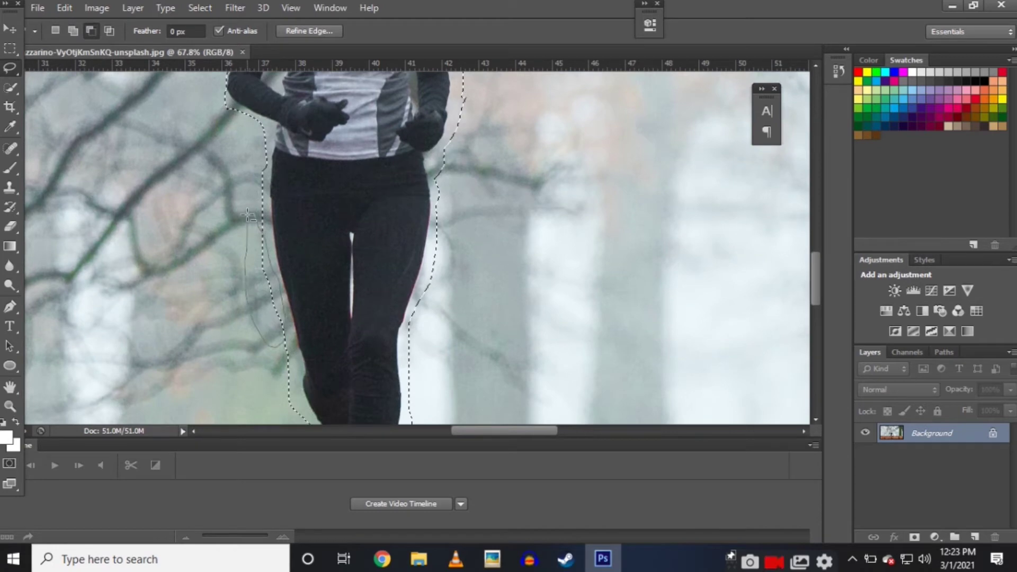
scroll(303, 227, down, 3)
scroll(358, 192, up, 4)
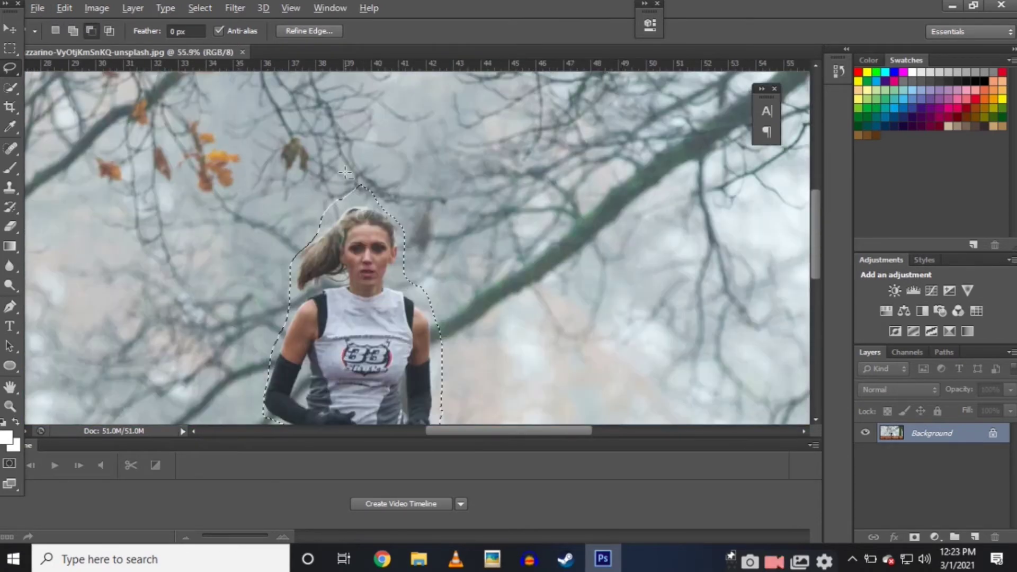
drag(297, 215, 318, 227)
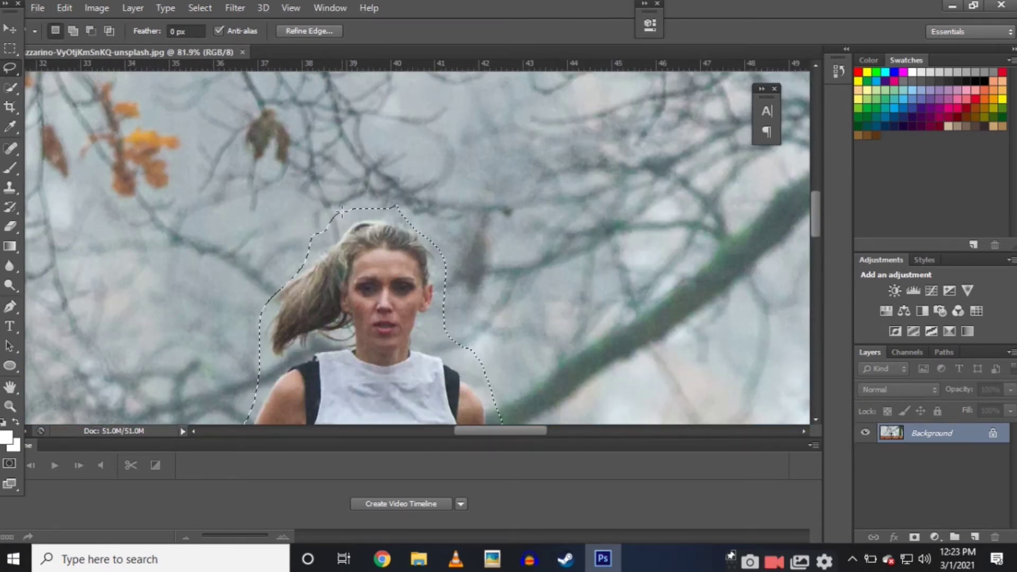
drag(397, 207, 438, 310)
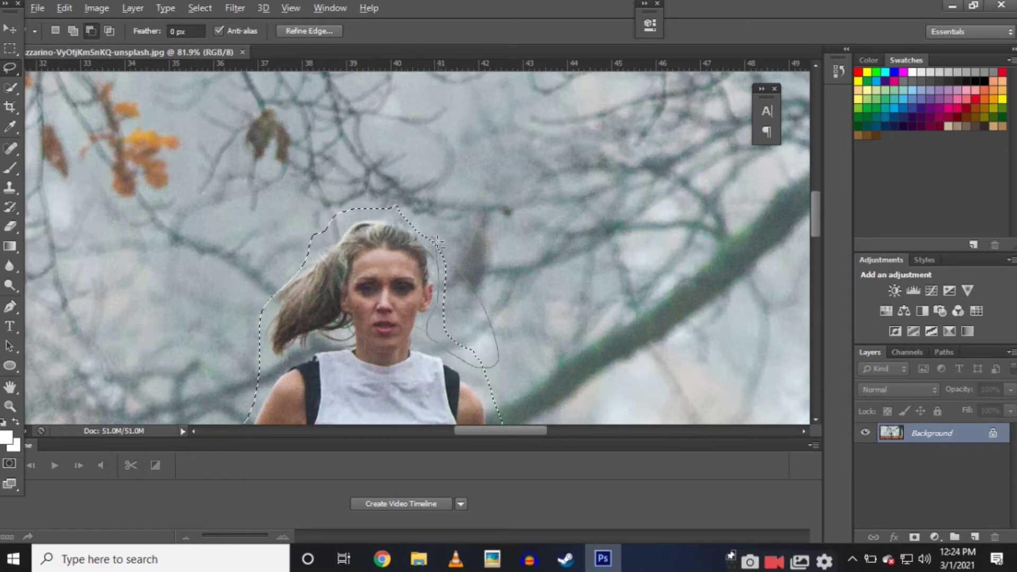
scroll(440, 238, down, 3)
drag(437, 242, 461, 249)
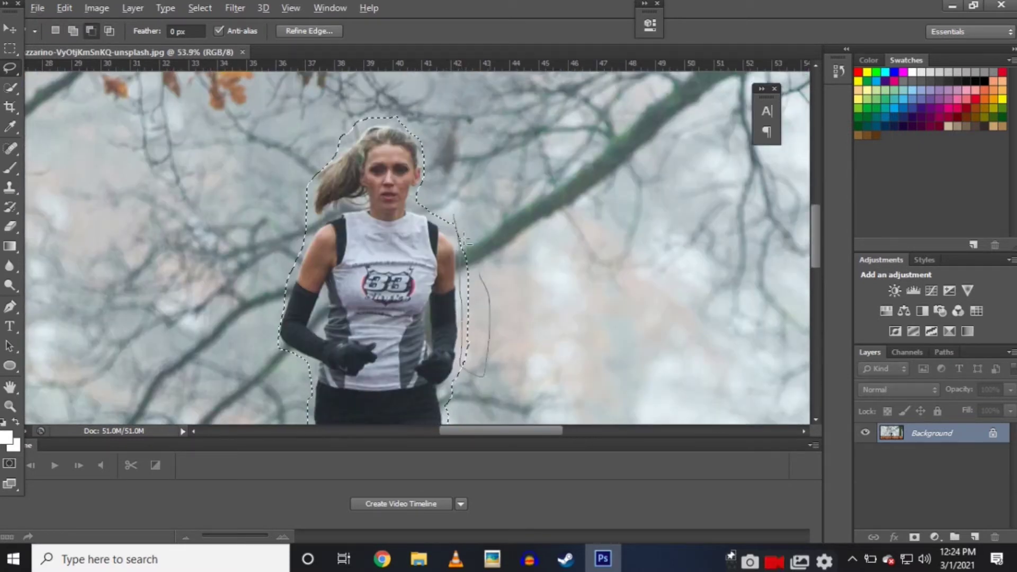
drag(462, 350, 455, 222)
scroll(332, 177, down, 3)
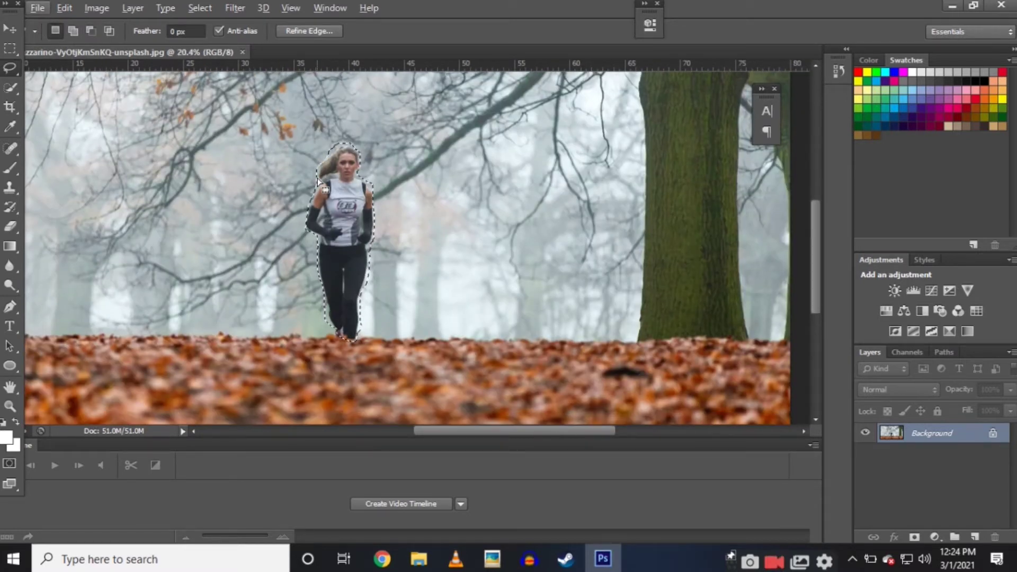
Content-Aware fill the runner selection, deselect, and inspect the cleaned forest
key(shift+BackSpace)
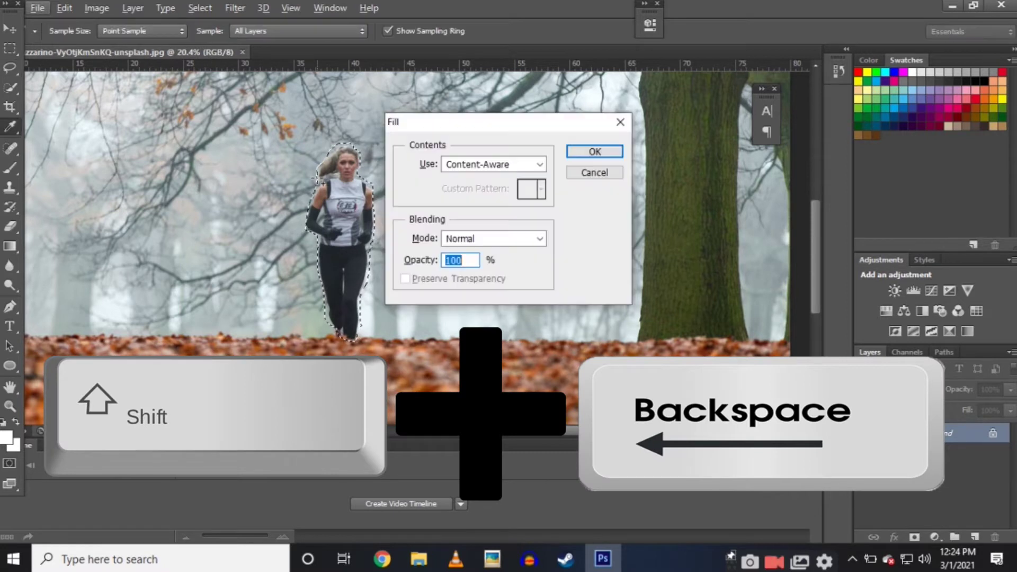
click(509, 165)
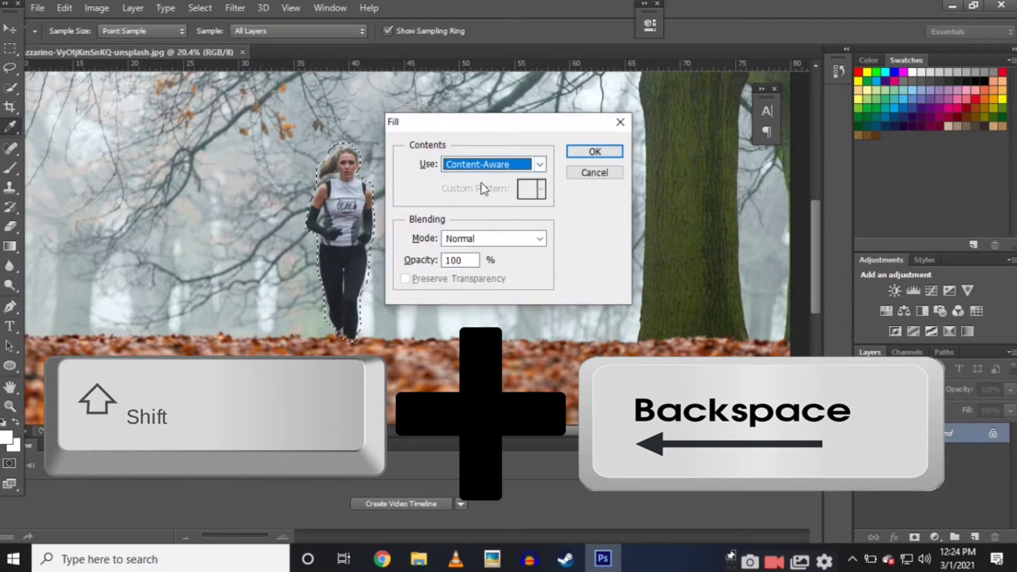
click(594, 151)
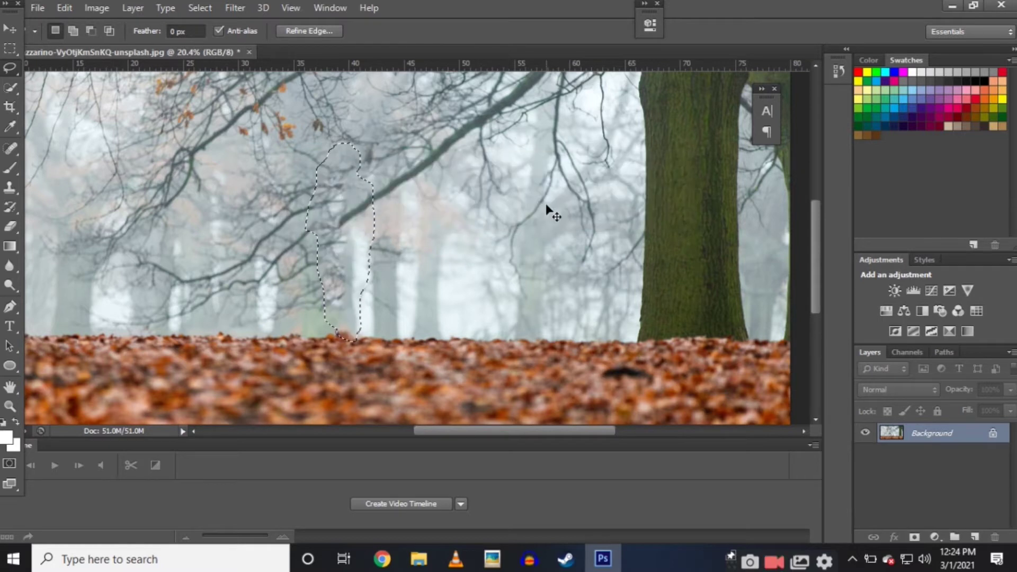
key(ctrl+d)
alt+scroll(357, 217, down, 3)
key(v)
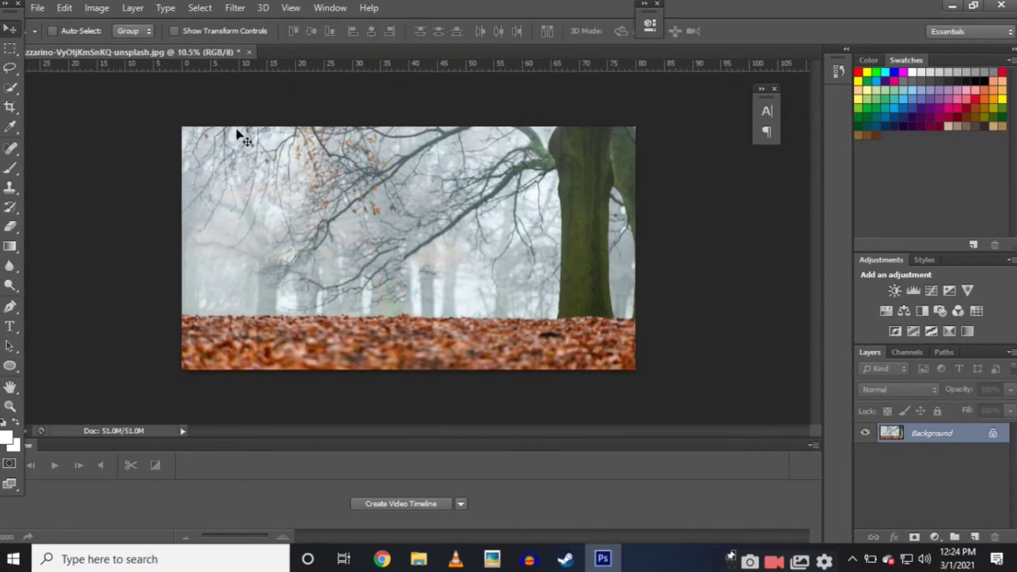
alt+scroll(431, 312, up, 1)
alt+scroll(420, 289, up, 1)
alt+scroll(418, 291, down, 1)
alt+scroll(418, 287, up, 1)
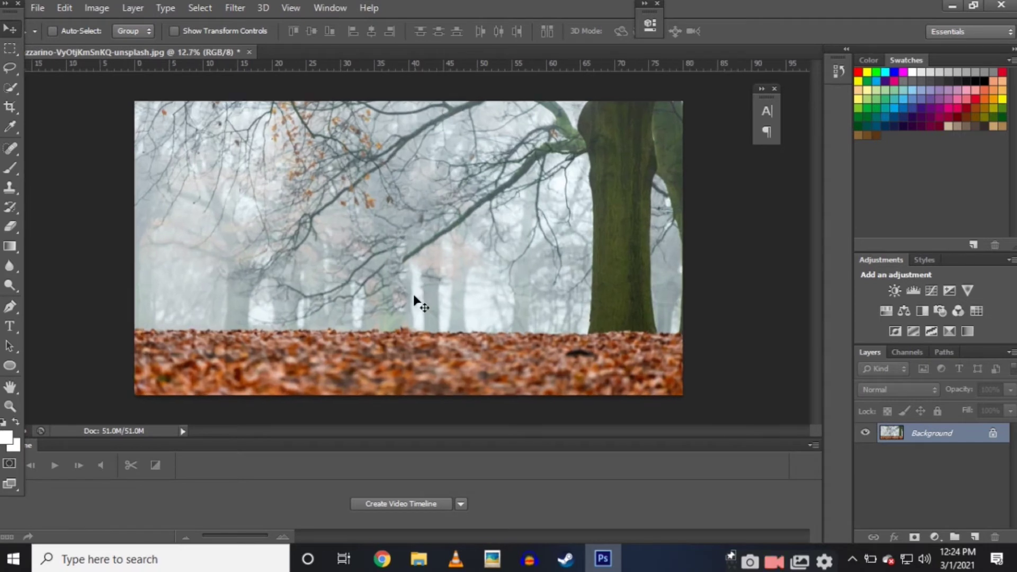
alt+scroll(408, 313, down, 2)
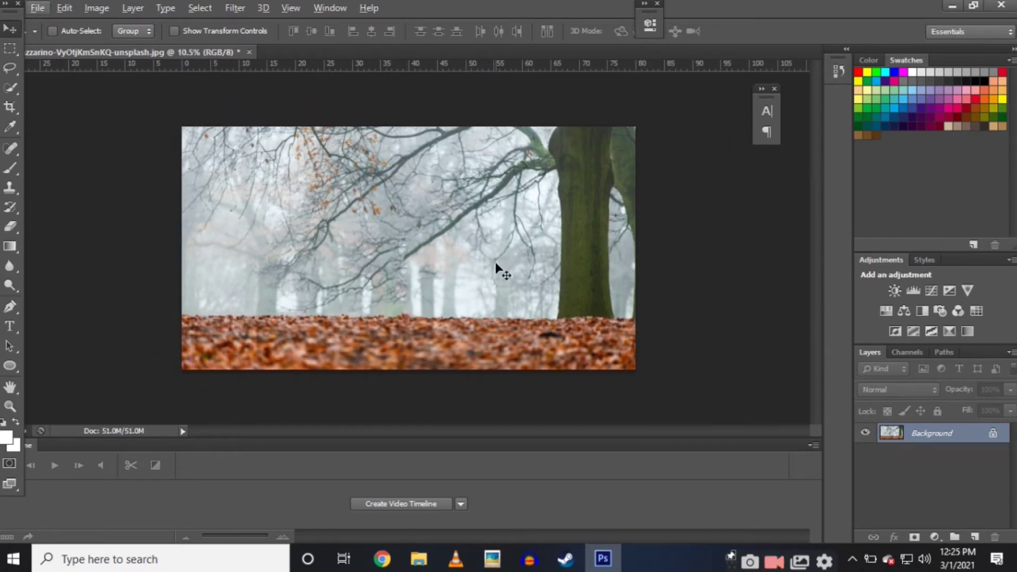
alt+scroll(405, 267, up, 6)
Open emma-simpson-mNGaaLeWEp0-unsplash.jpg as a second document
key(ctrl+o)
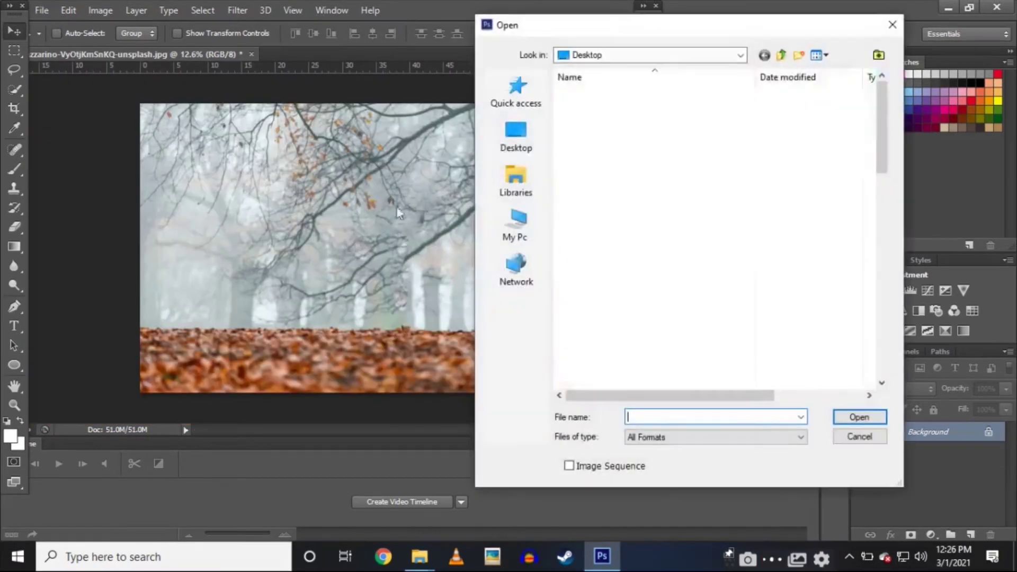
scroll(611, 177, down, 5)
scroll(606, 182, down, 10)
click(615, 80)
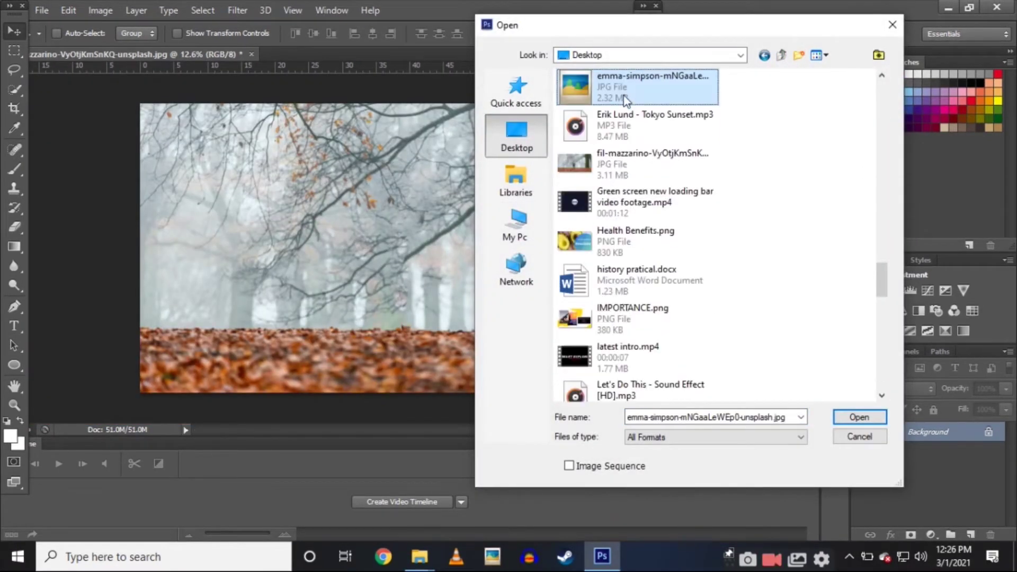
double_click(615, 80)
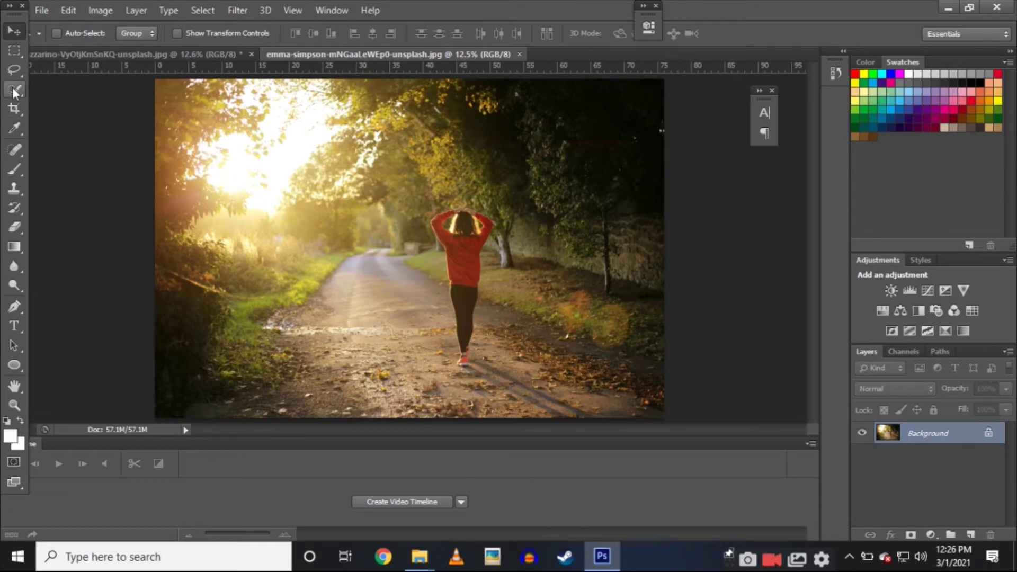
click(14, 70)
Trace a freehand selection around the woman walking down the lane
scroll(446, 207, up, 1)
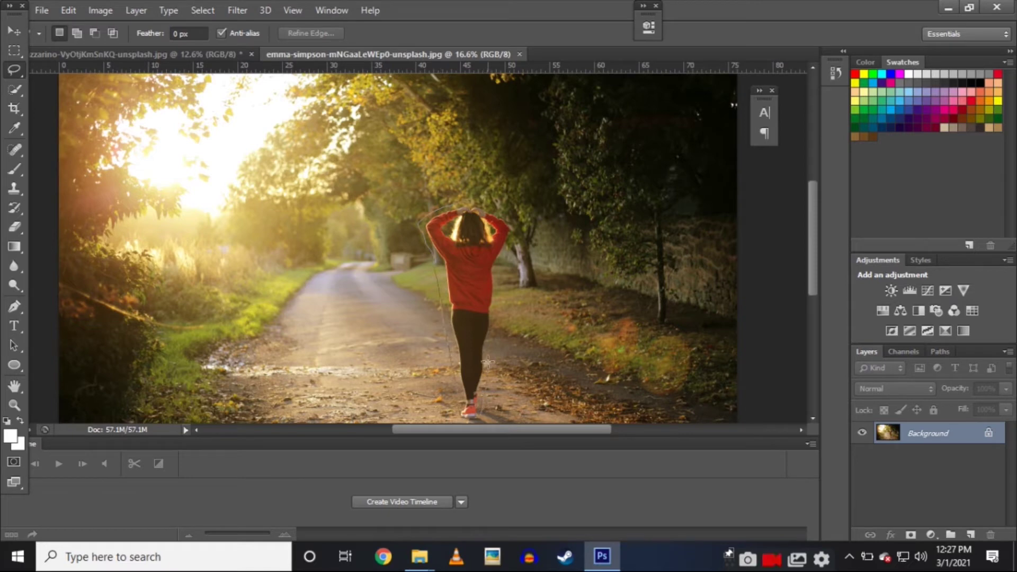
drag(484, 202, 469, 208)
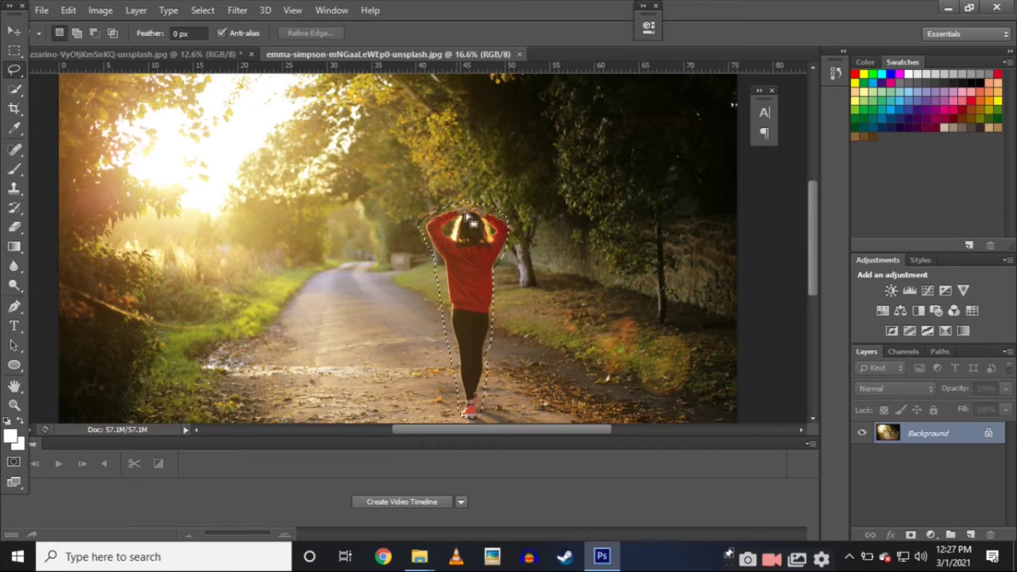
scroll(469, 208, up, 2)
scroll(376, 166, down, 1)
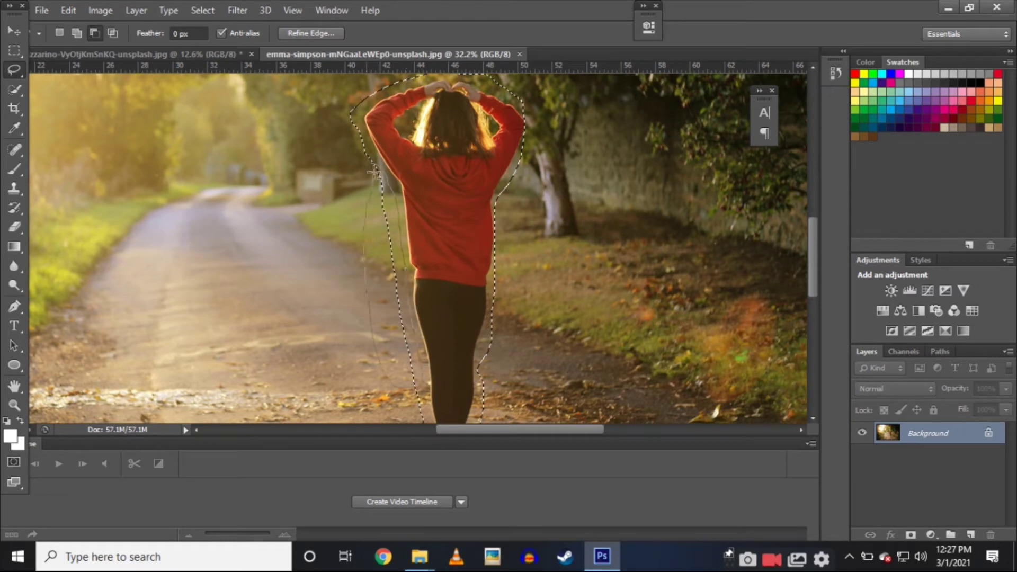
scroll(374, 173, down, 3)
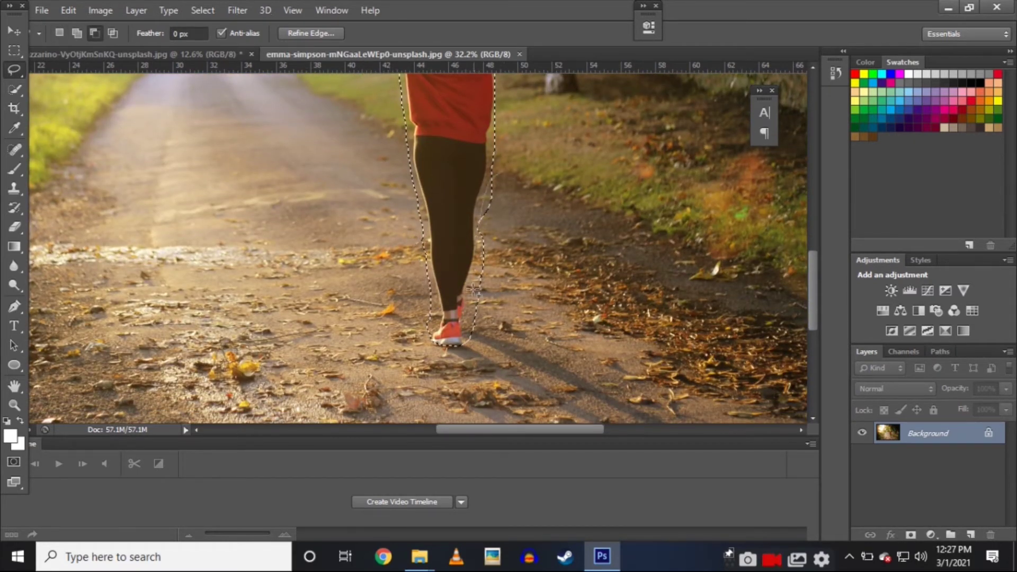
scroll(451, 223, up, 3)
scroll(423, 157, up, 2)
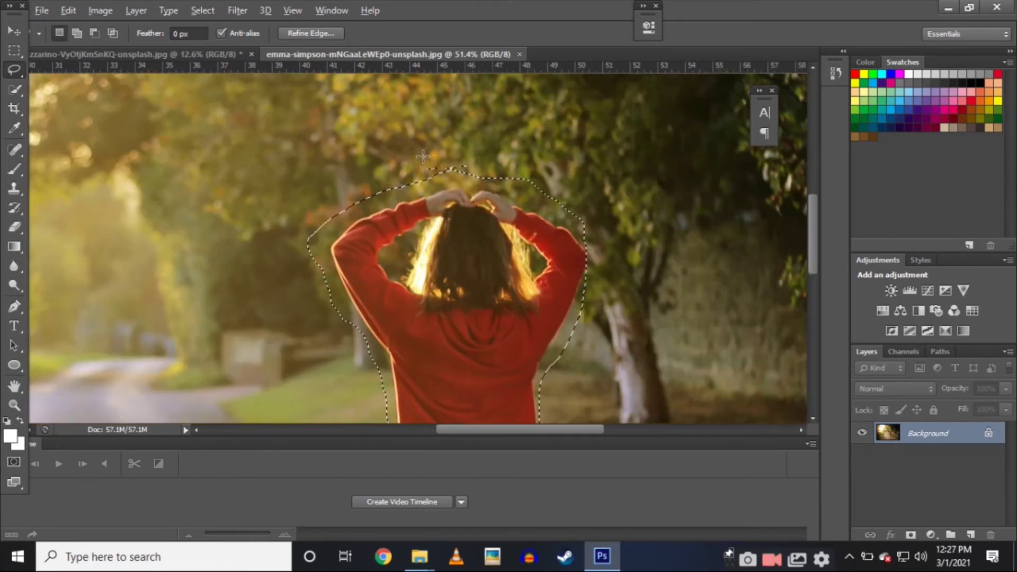
Subtract the area above her head and refine edges along her shoulders and right arm
key(alt)
drag(465, 182, 450, 141)
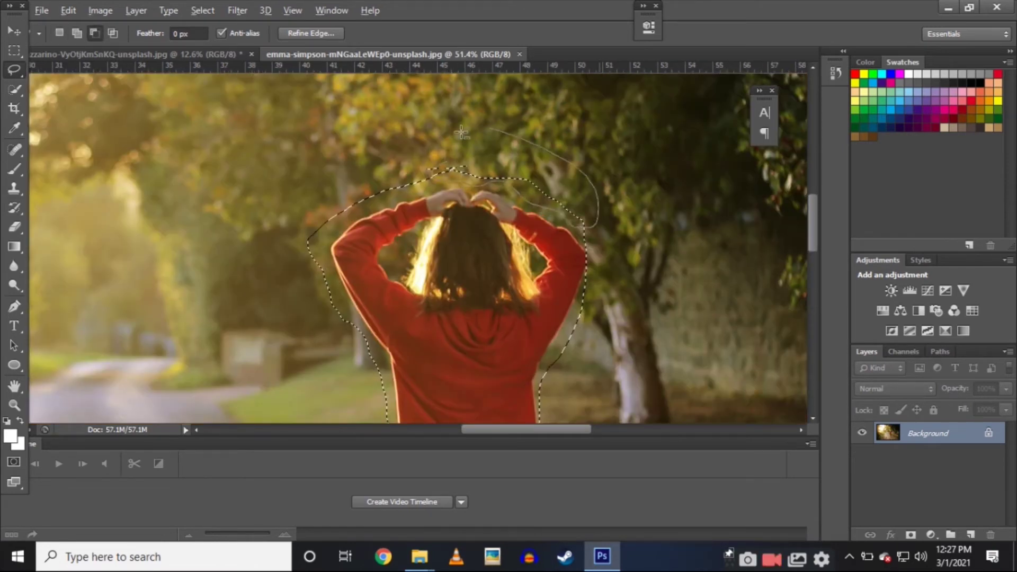
mouse_move(402, 198)
mouse_down()
mouse_move(347, 219)
mouse_move(365, 334)
mouse_up()
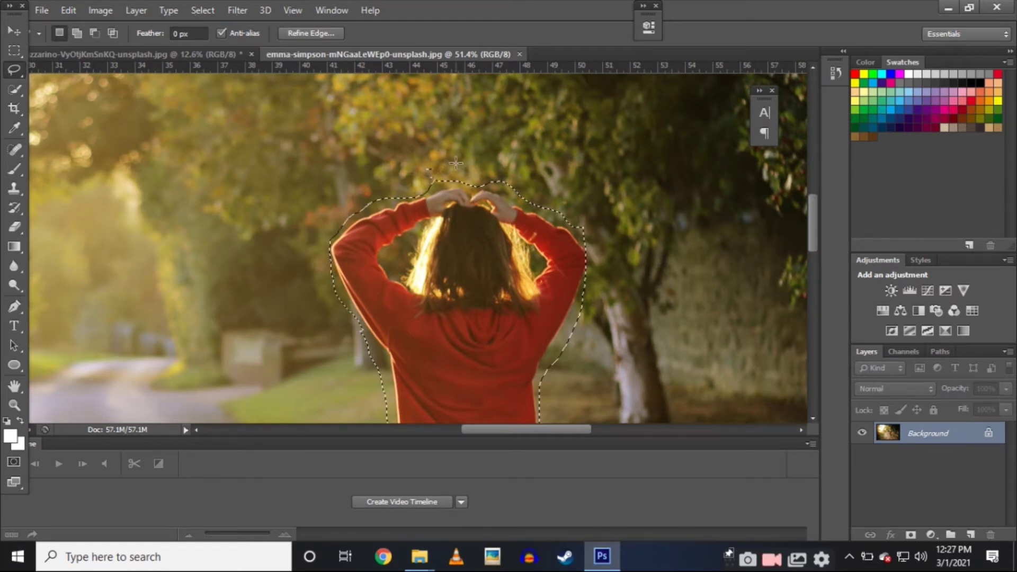
scroll(455, 163, down, 1)
scroll(413, 123, down, 1)
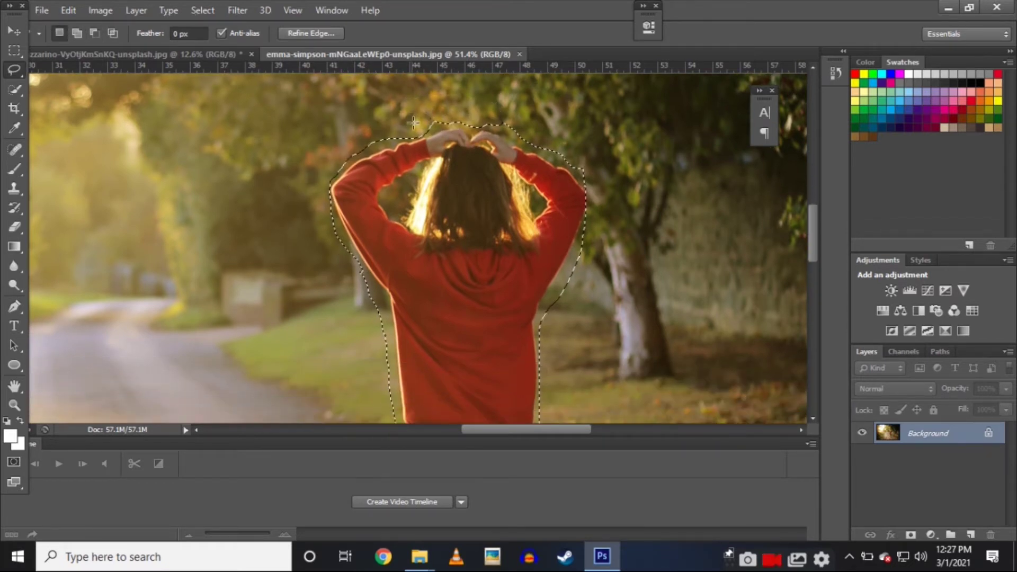
scroll(413, 123, down, 1)
scroll(477, 174, down, 1)
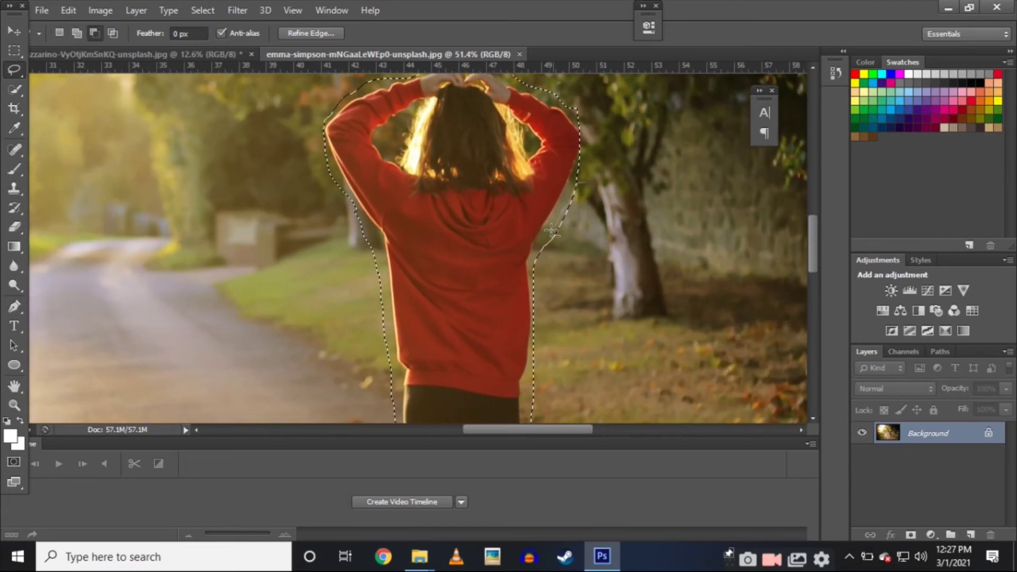
drag(551, 231, 581, 125)
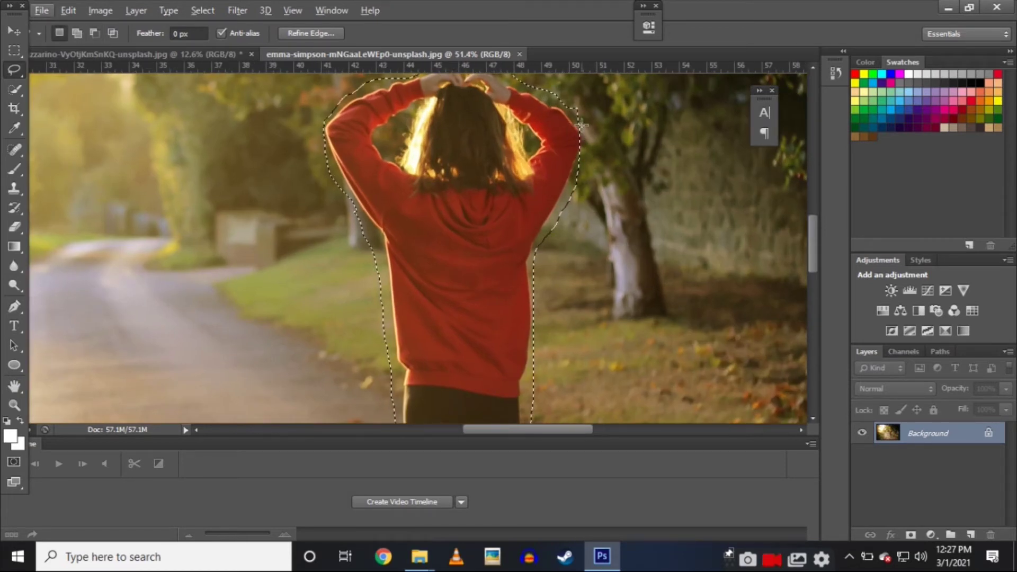
drag(582, 125, 573, 98)
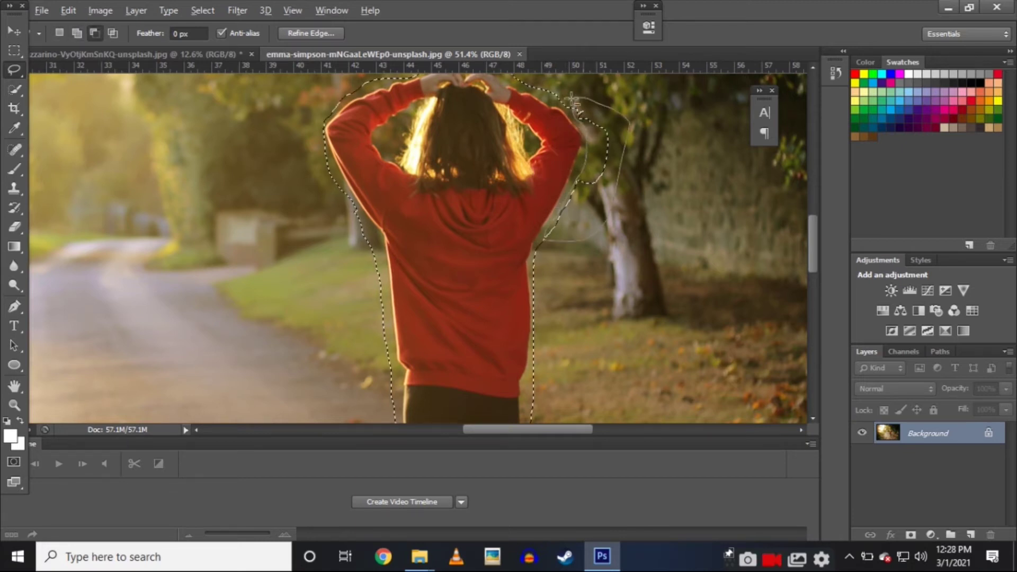
scroll(372, 164, down, 2)
scroll(372, 164, down, 1)
scroll(373, 164, down, 1)
Content-Aware fill the walking woman's selection, deselect, and zoom to check the lane
scroll(372, 164, down, 1)
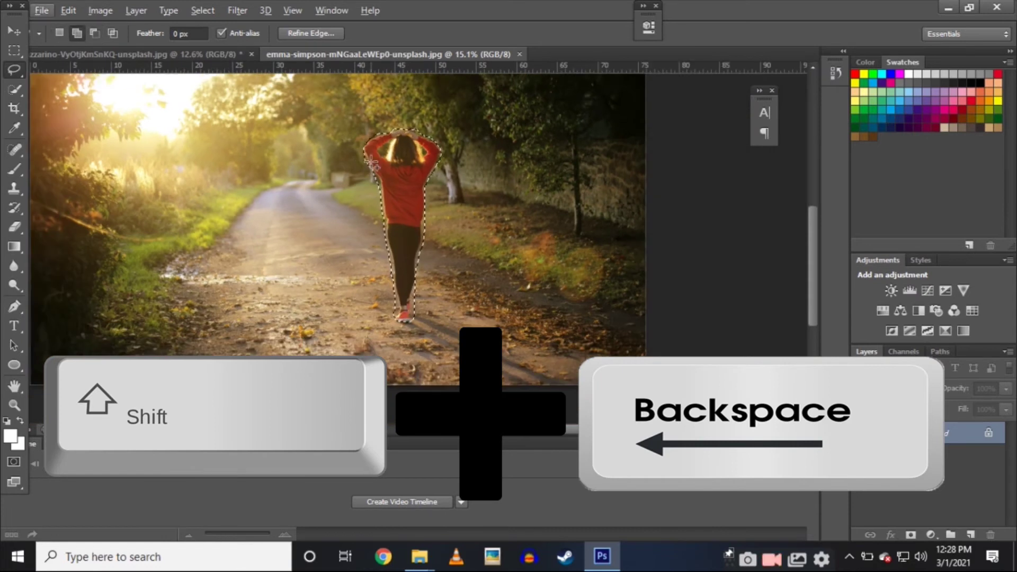
key(shift+BackSpace)
key(Return)
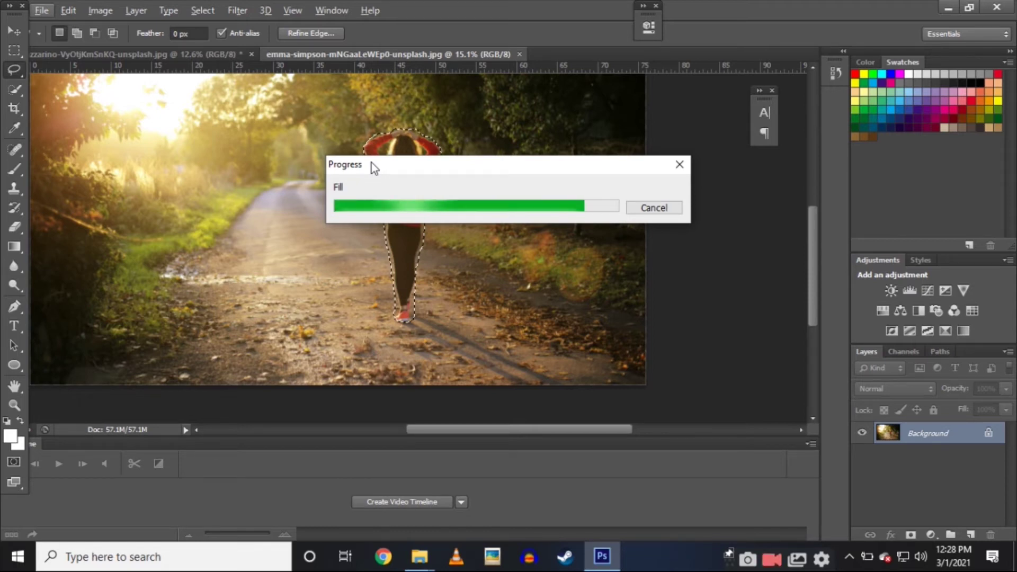
key(ctrl+d)
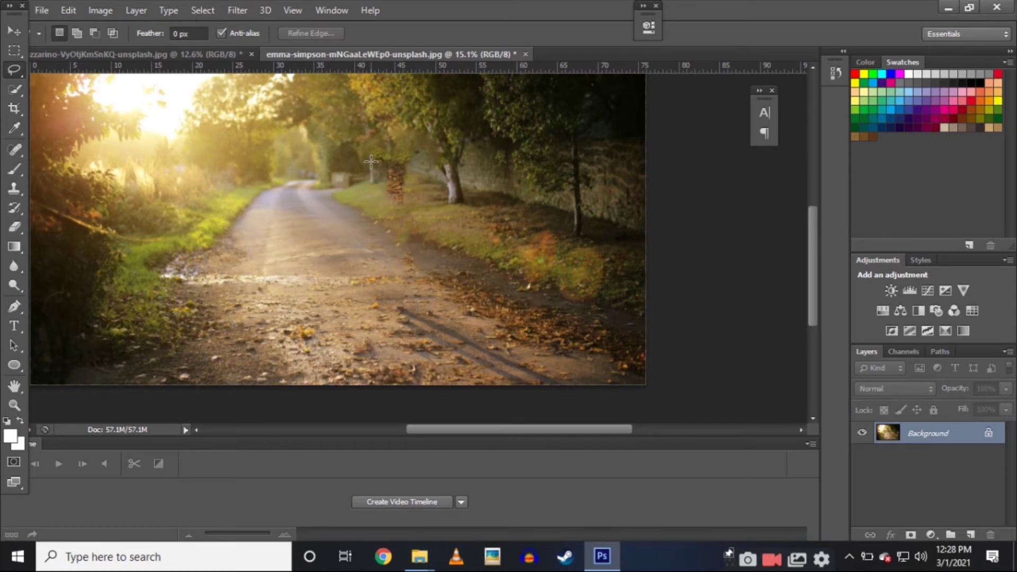
scroll(427, 234, down, 2)
scroll(427, 235, up, 4)
scroll(427, 235, up, 1)
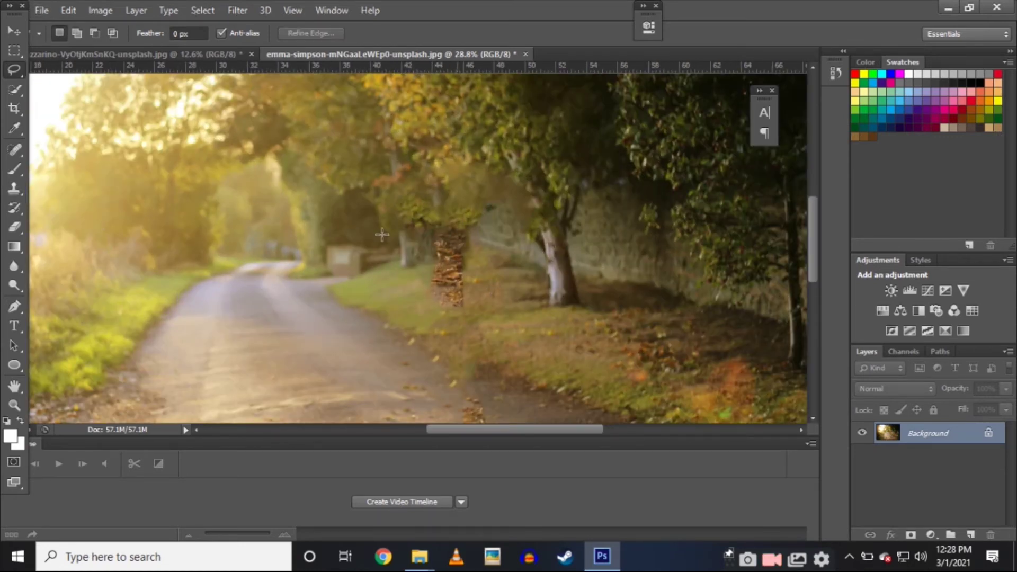
scroll(382, 234, down, 3)
scroll(414, 254, down, 1)
scroll(452, 275, down, 1)
scroll(451, 275, up, 1)
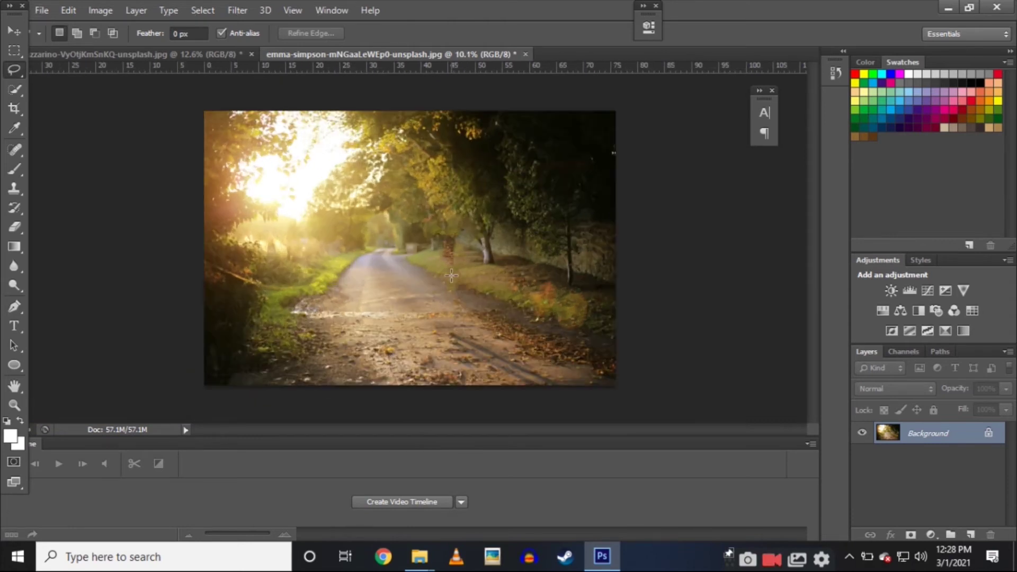
scroll(452, 275, up, 1)
scroll(486, 362, up, 1)
scroll(809, 288, down, 3)
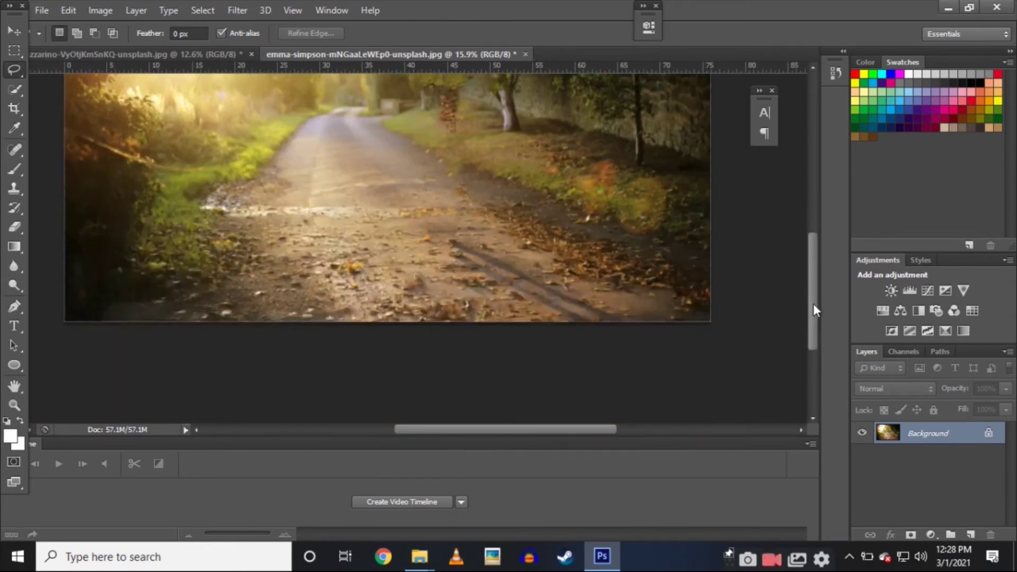
scroll(815, 297, up, 2)
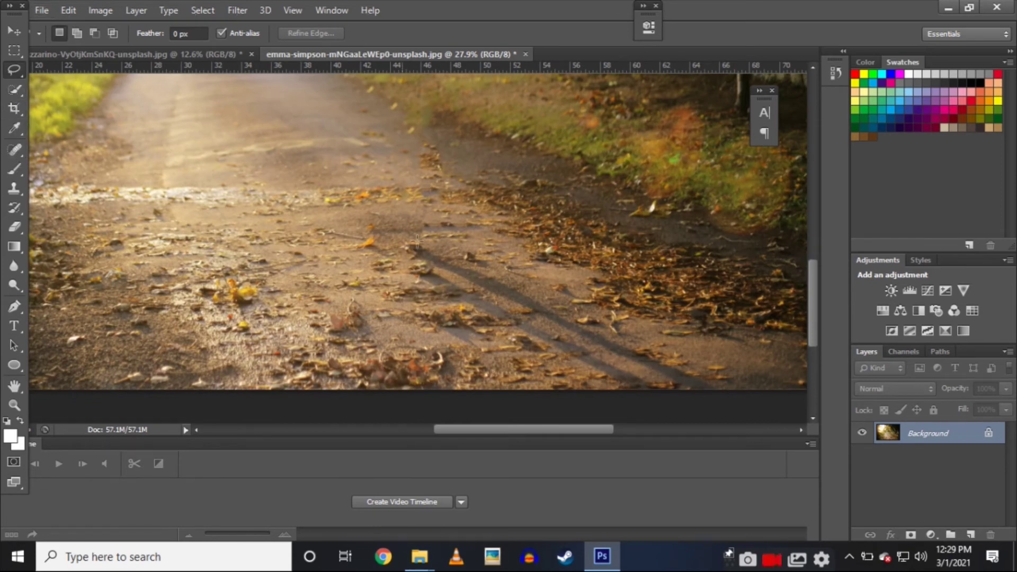
Lasso the runner's shadow on the road, Content-Aware fill it, and zoom to check
drag(417, 241, 528, 365)
drag(403, 247, 406, 246)
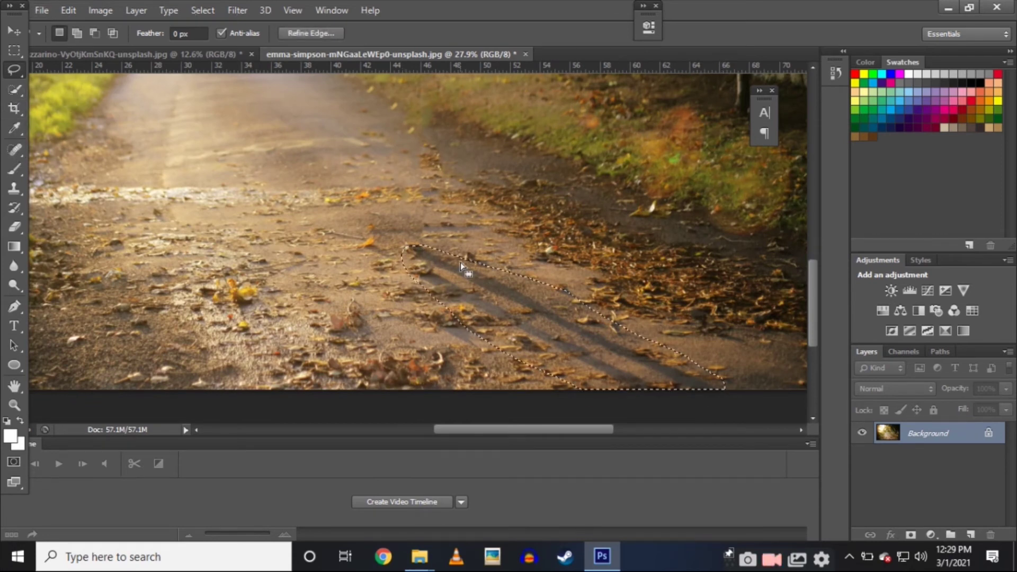
key(shift+F5)
key(Return)
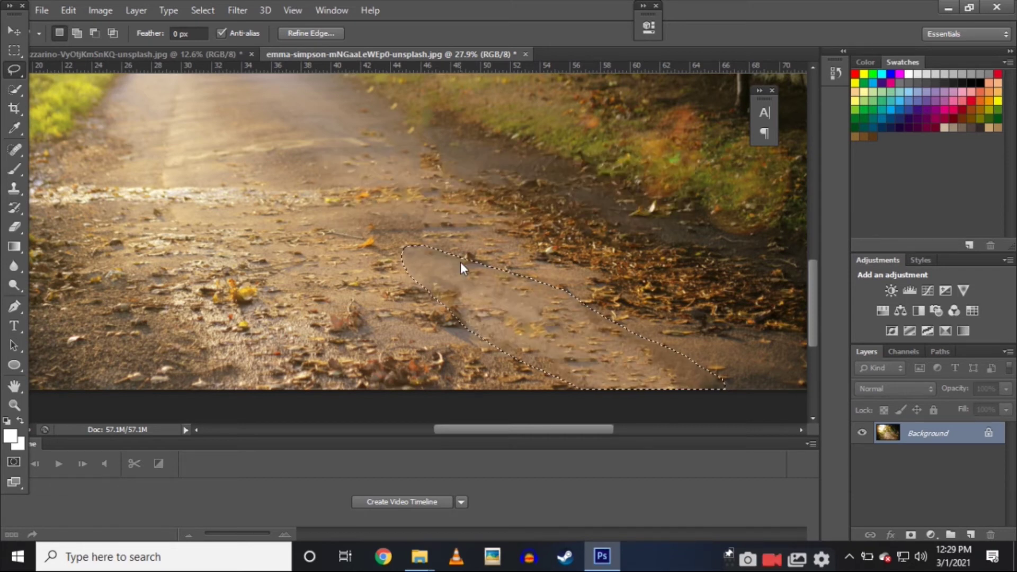
scroll(460, 262, down, 3)
scroll(463, 291, down, 2)
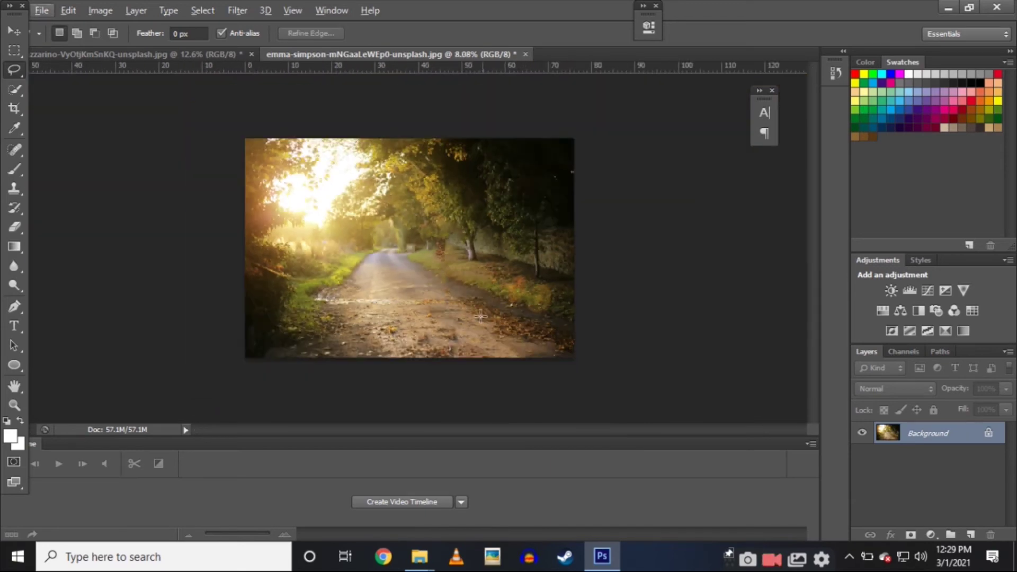
scroll(466, 318, up, 1)
scroll(467, 325, down, 1)
scroll(467, 324, up, 1)
scroll(451, 265, up, 1)
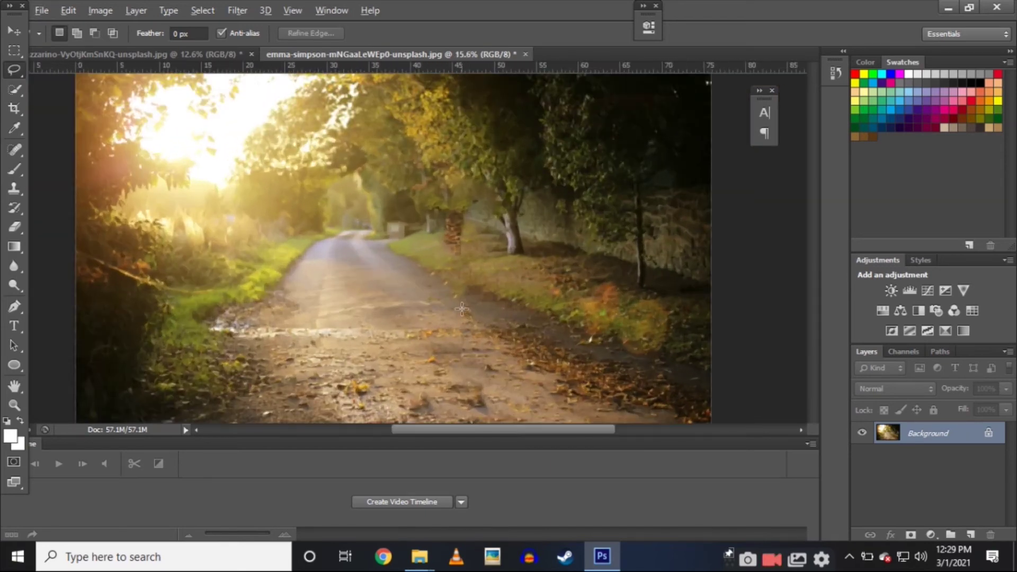
scroll(423, 186, up, 1)
scroll(389, 85, up, 1)
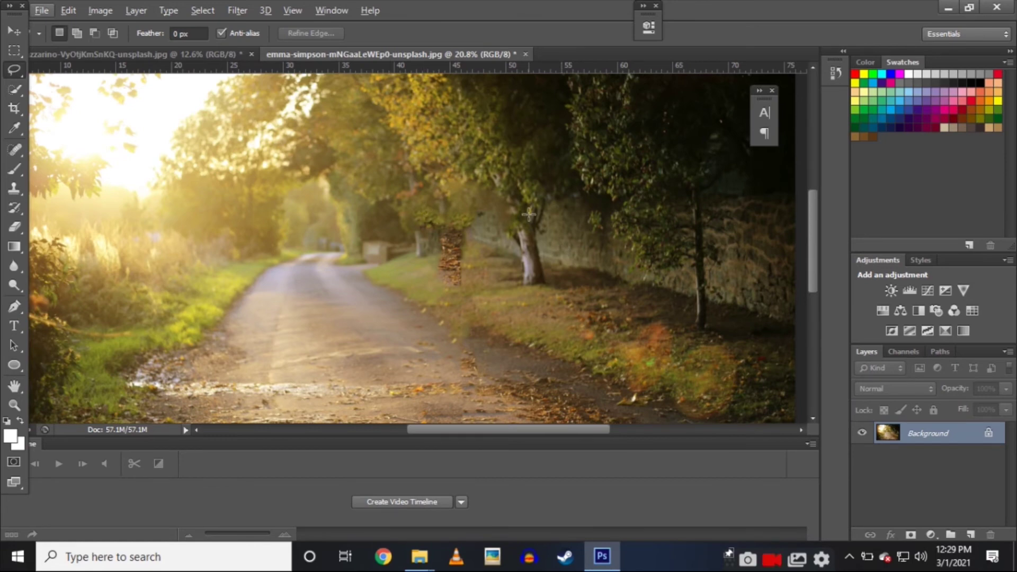
scroll(529, 213, down, 3)
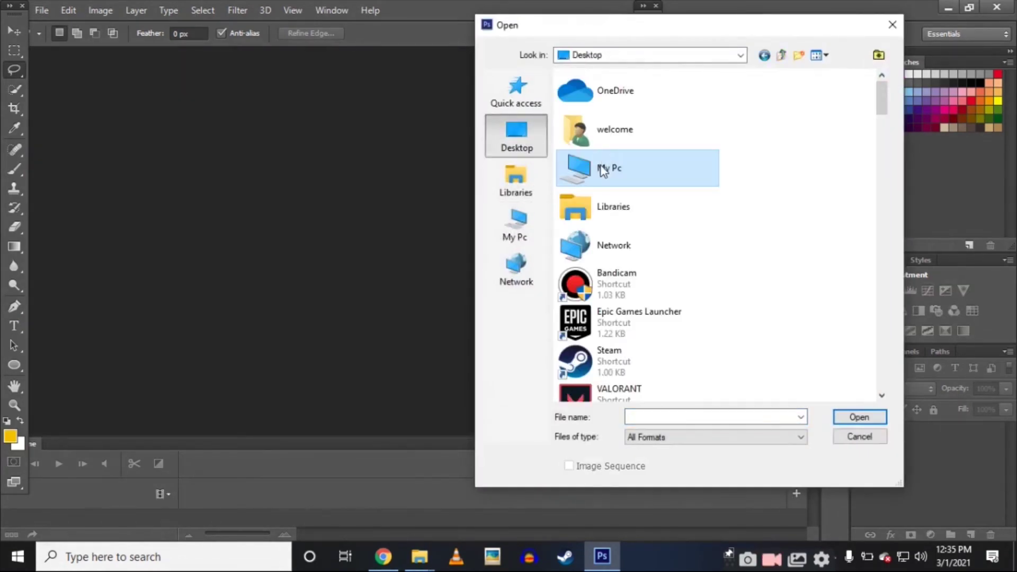
Open the headphones product photo
scroll(636, 212, down, 5)
click(634, 80)
double_click(631, 76)
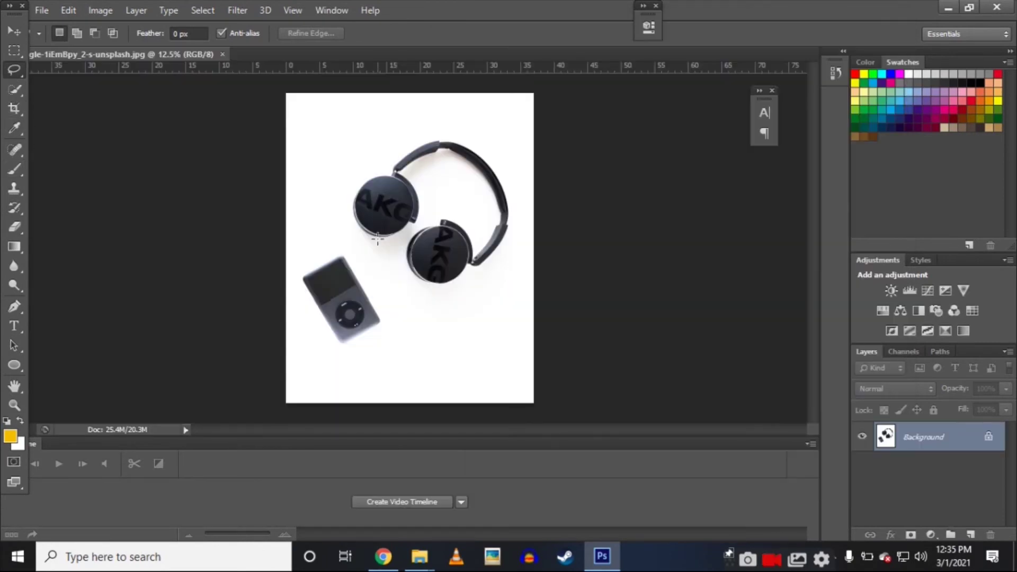
Lasso the iPod, Content-Aware fill it with white background, and deselect
mouse_move(348, 243)
mouse_down()
mouse_move(319, 342)
mouse_move(317, 248)
mouse_up()
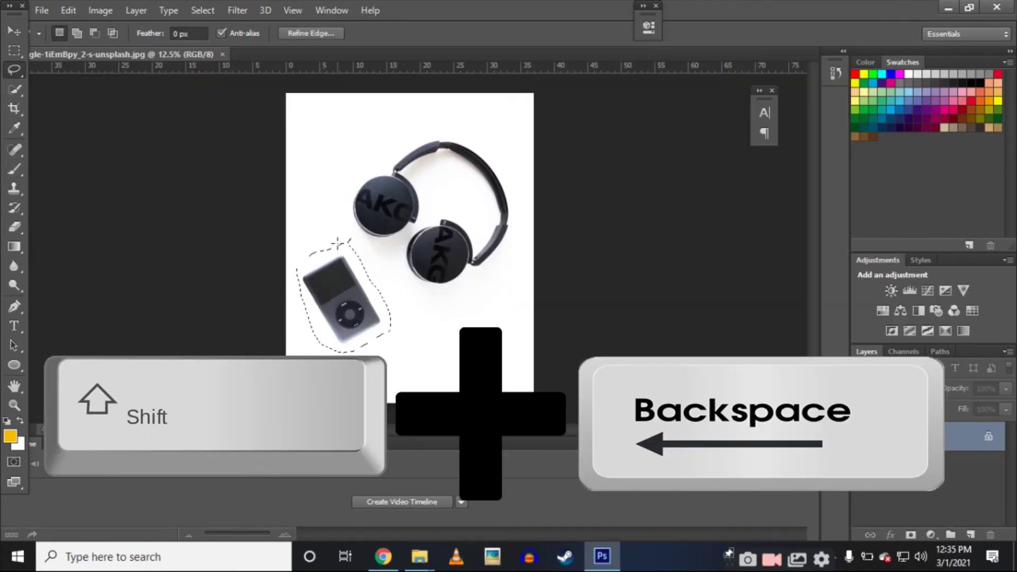
key(shift+BackSpace)
key(Return)
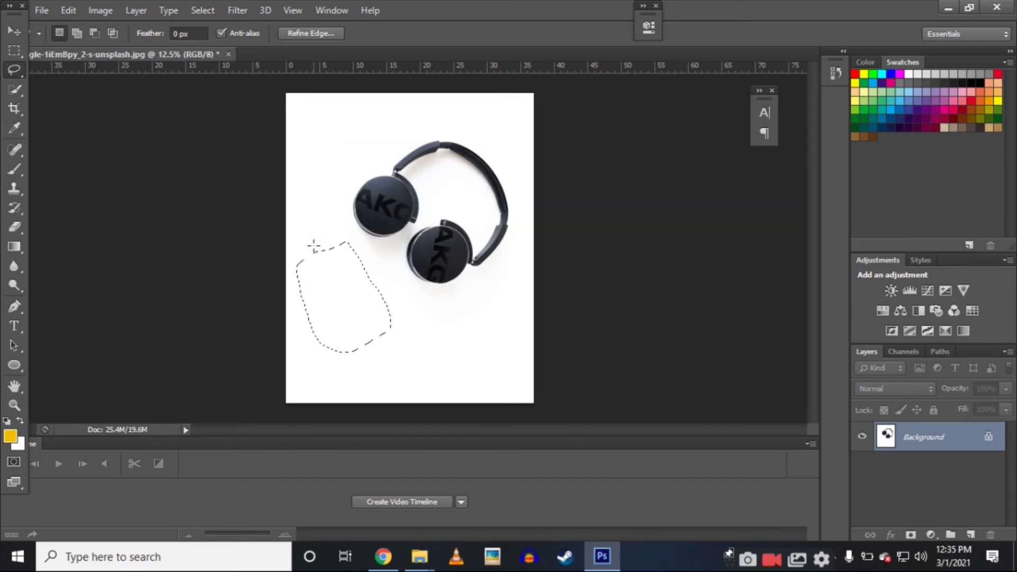
key(ctrl+d)
Toggle the iPod fill with undo to compare, ending on the original photo
scroll(336, 266, down, 3)
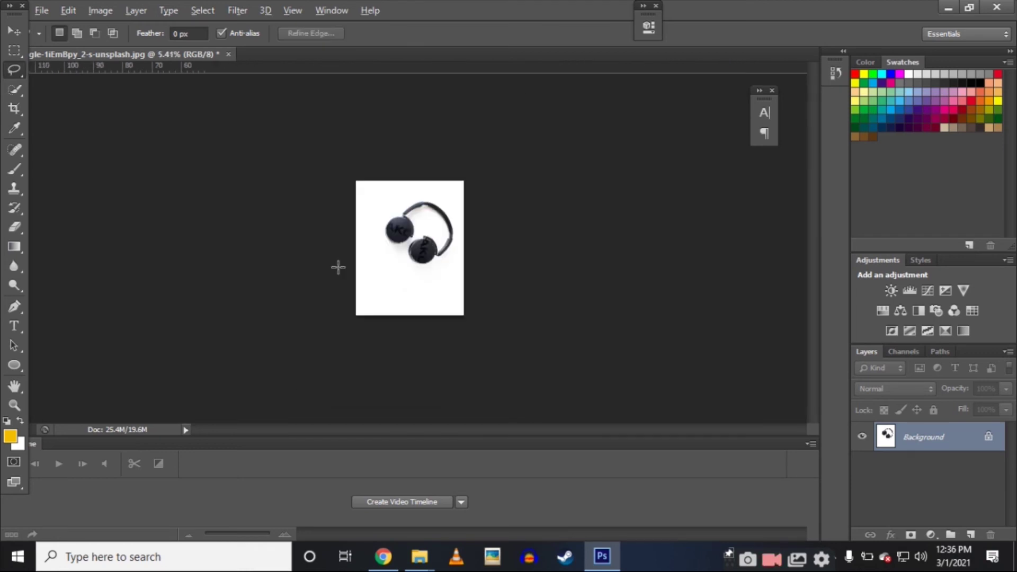
scroll(356, 265, up, 5)
key(ctrl+z)
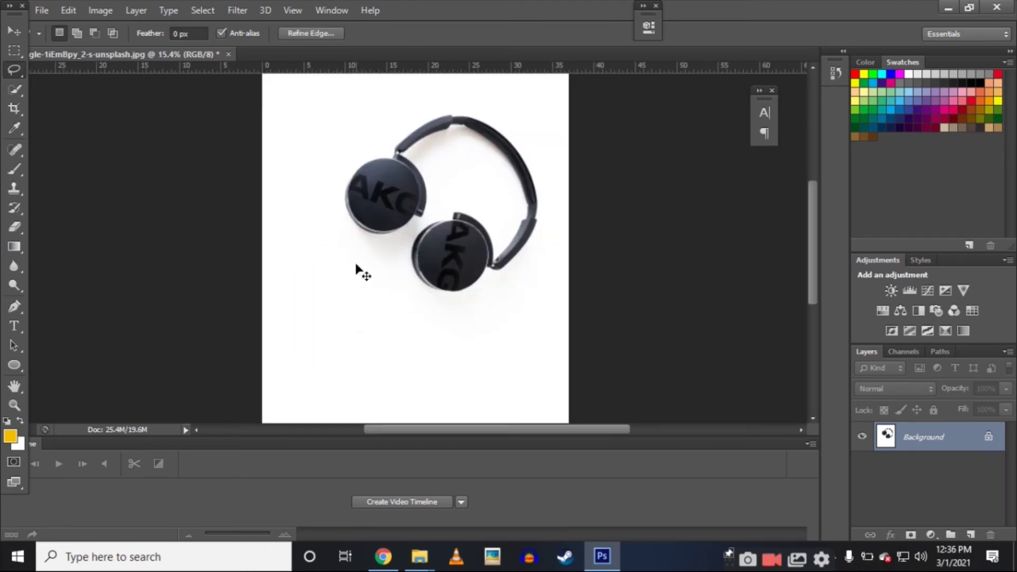
key(ctrl+z)
key(ctrl+z)
key(ctrl+z)
key(ctrl+z)
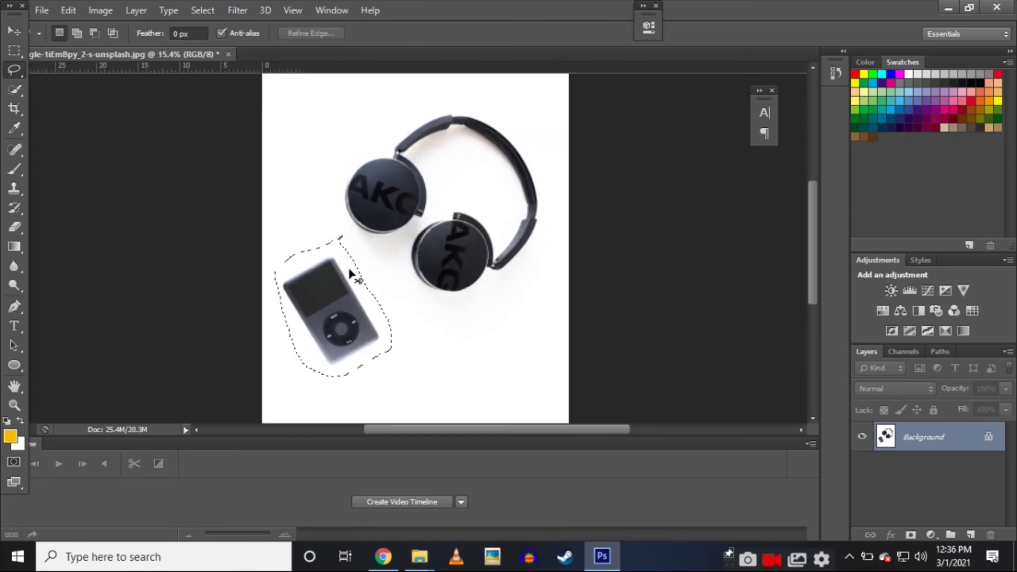
key(ctrl+z)
key(ctrl+z)
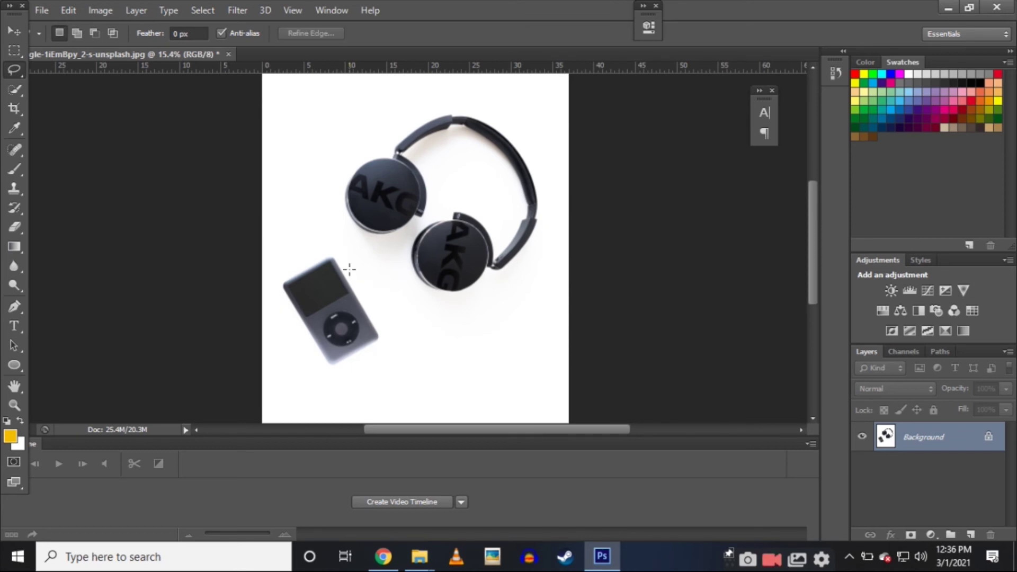
scroll(470, 248, down, 2)
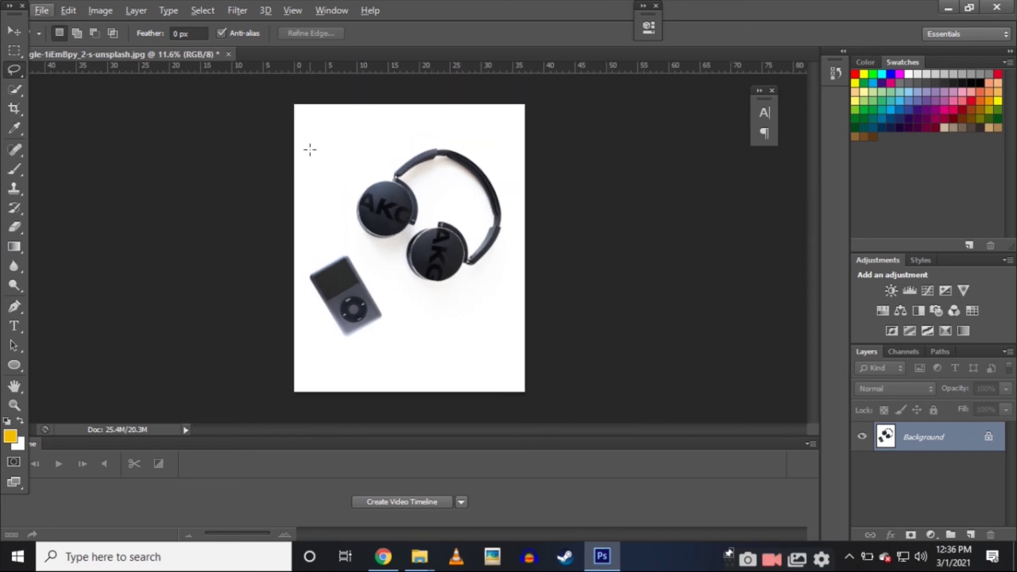